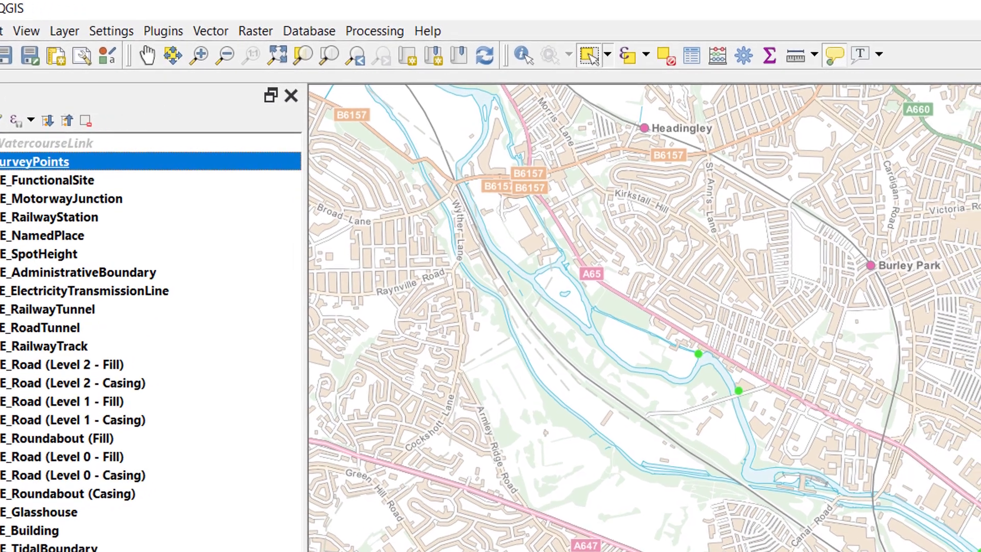
Enable the Digitizing Toolbar from the toolbar context menu
right_click(865, 51)
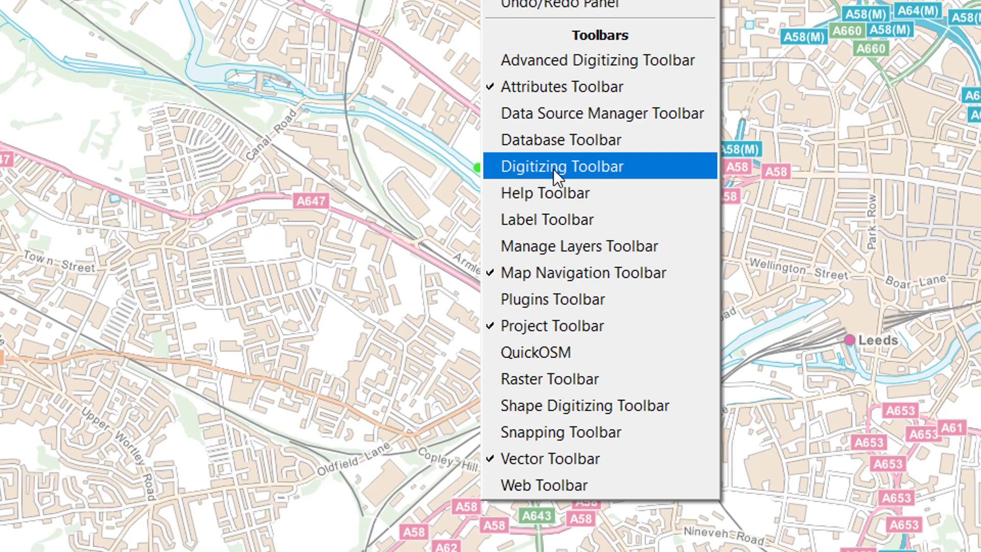
click(554, 170)
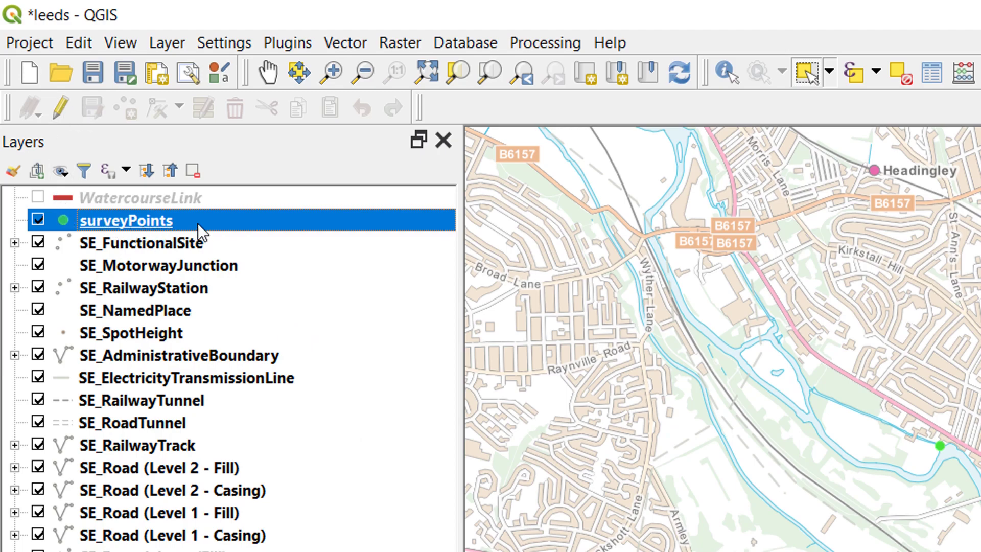
Turn on editing for surveyPoints and activate Vertex Tool (Current Layer)
mouse_move(197, 223)
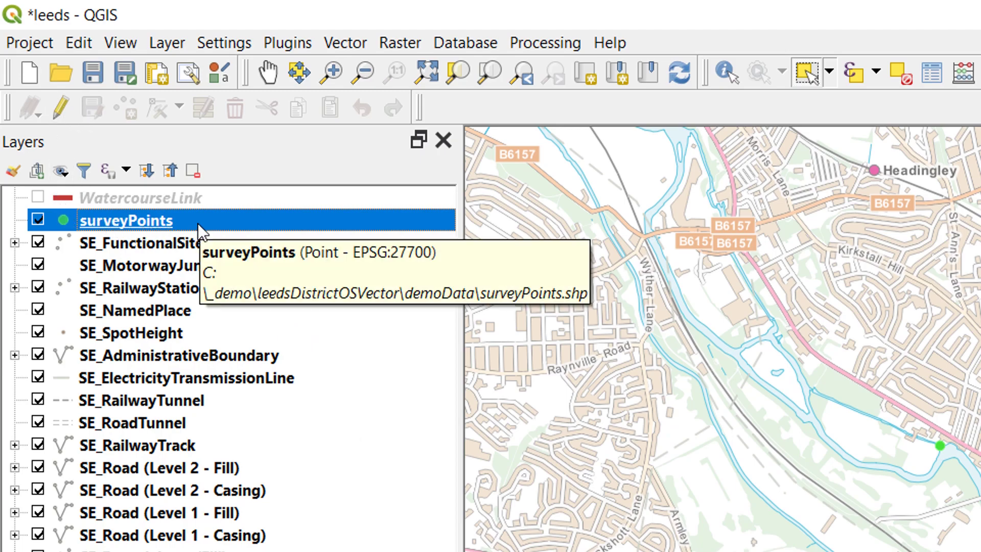
click(61, 108)
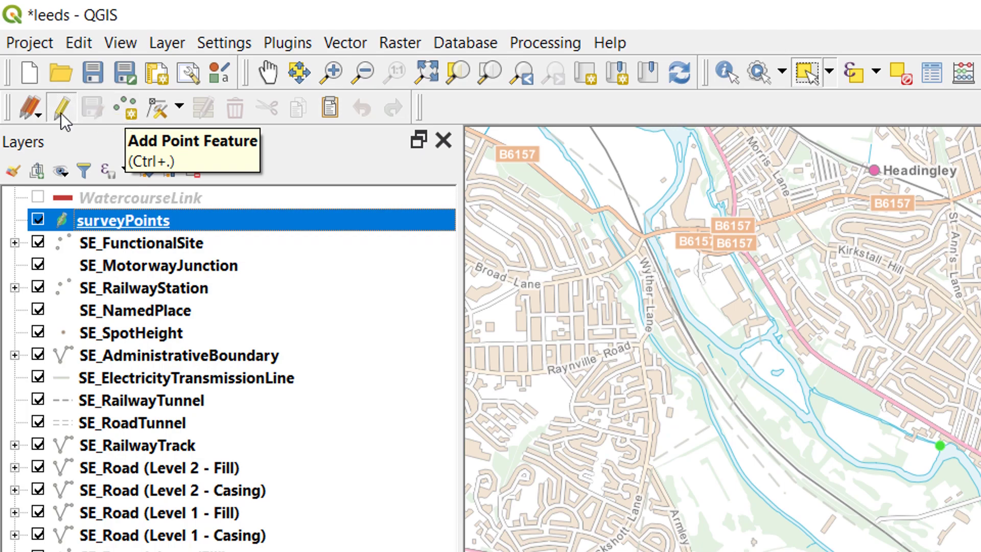
click(121, 113)
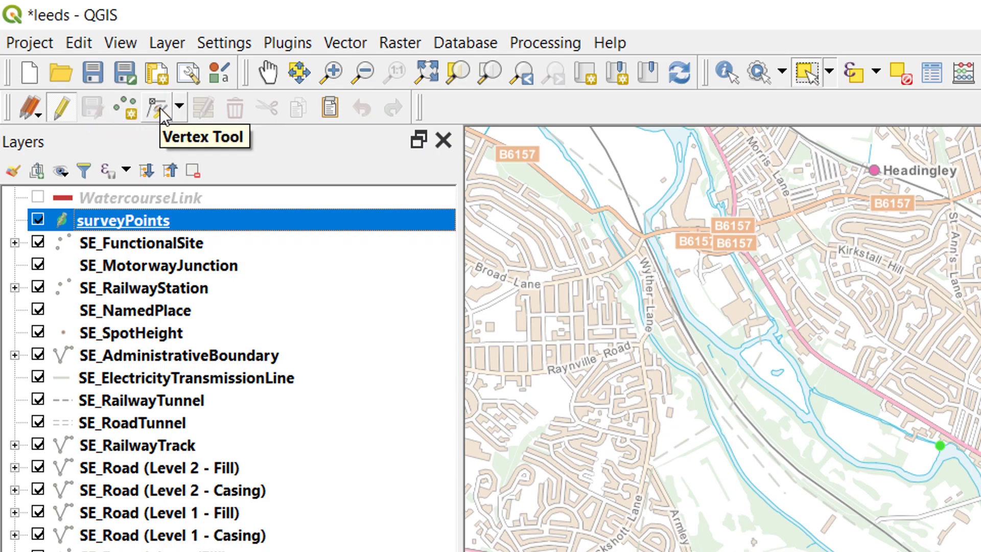
click(179, 109)
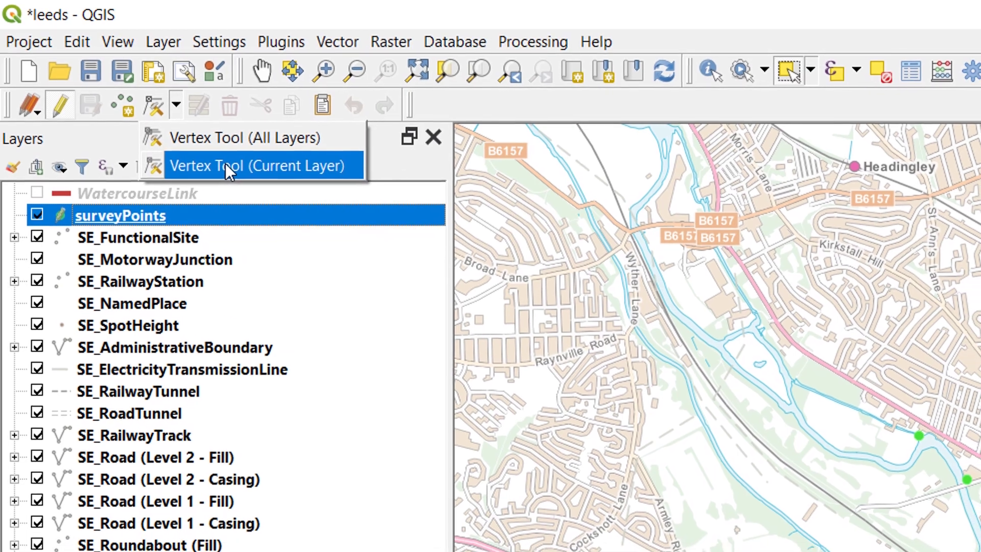
click(231, 168)
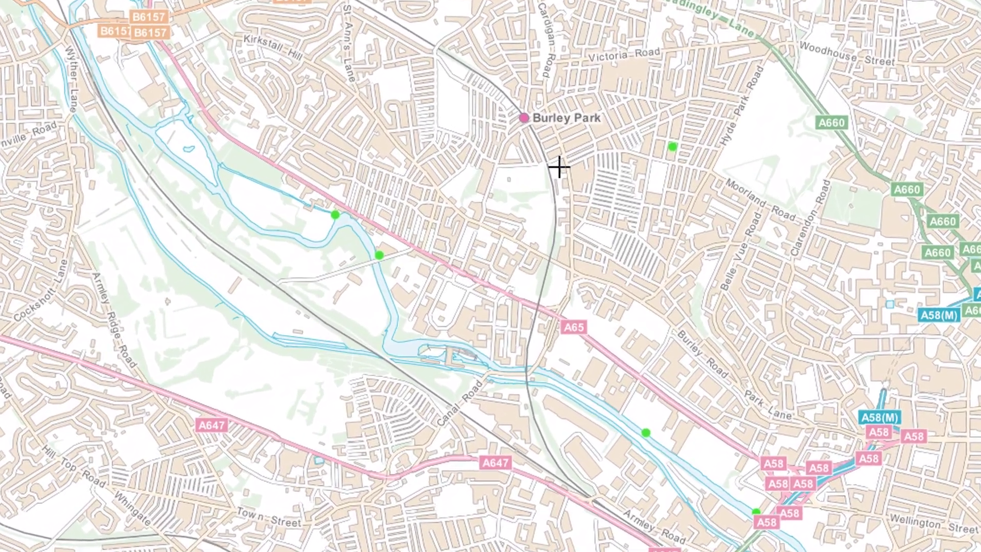
Drag the Hyde Park Road survey point onto the railway–canal crossing, then fine-tune it zoomed in
click(670, 147)
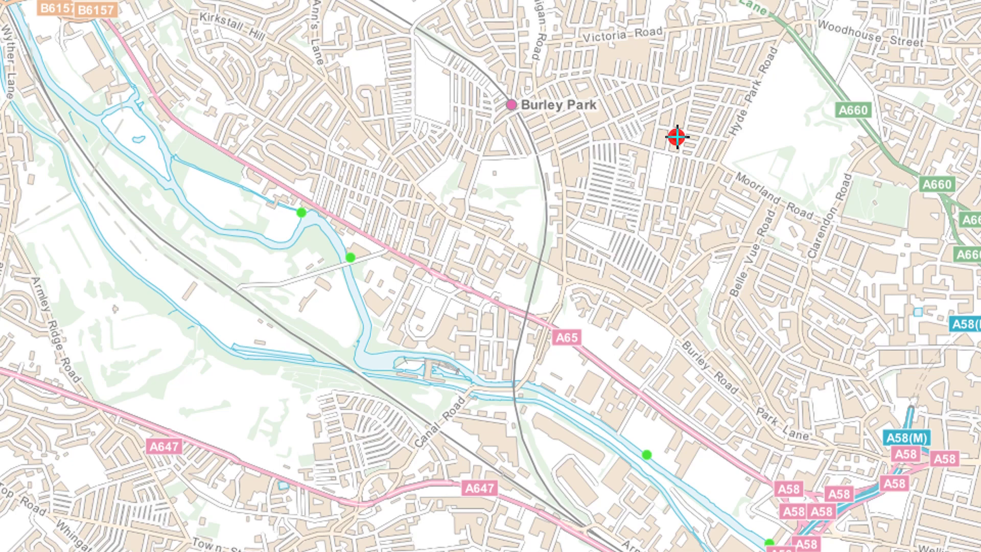
drag(676, 137, 487, 379)
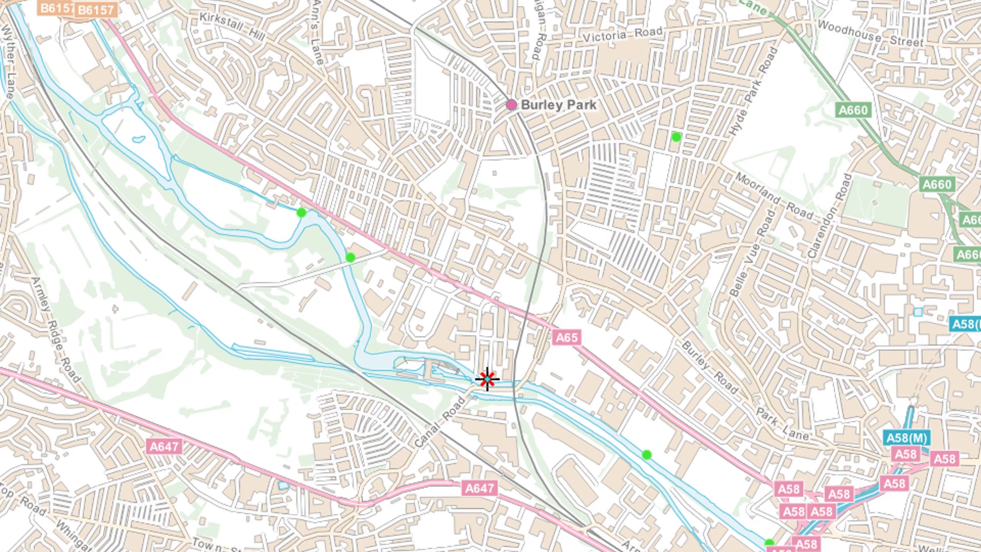
drag(487, 379, 513, 377)
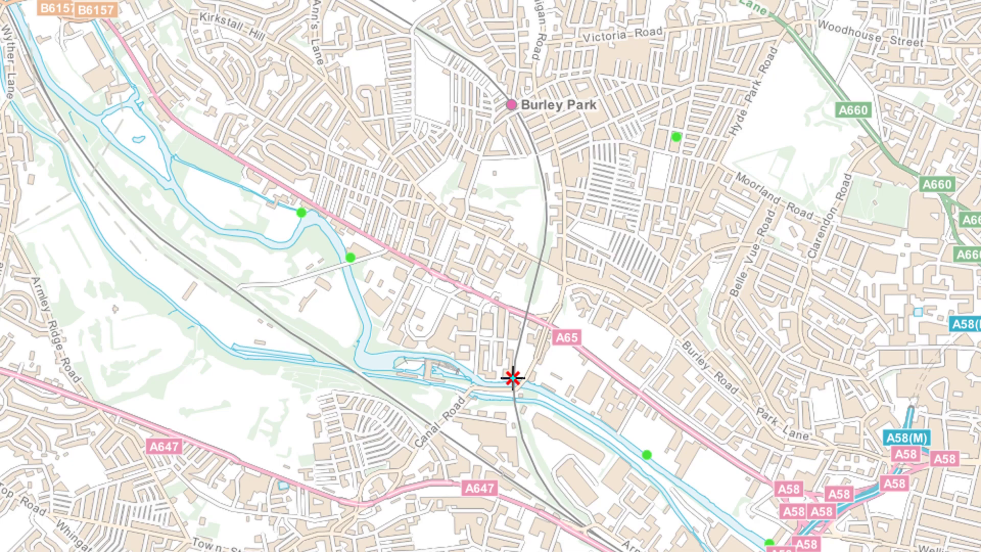
scroll(513, 378, up, 1)
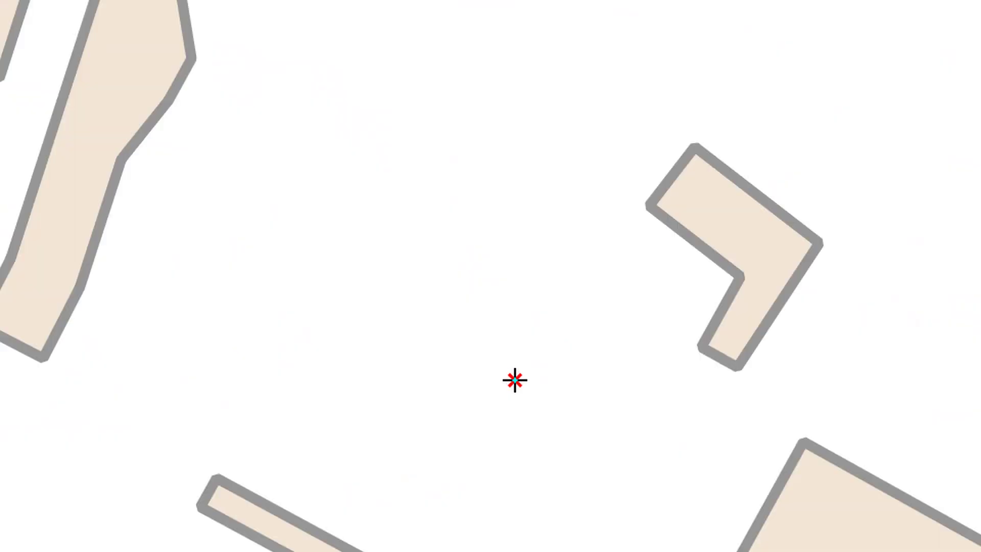
scroll(331, 362, up, 2)
scroll(598, 444, up, 1)
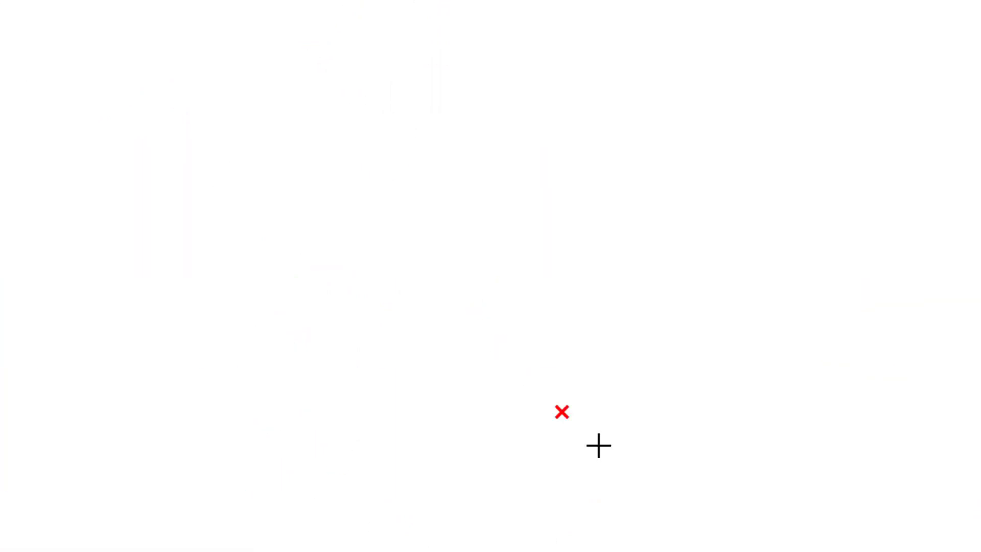
scroll(588, 459, down, 2)
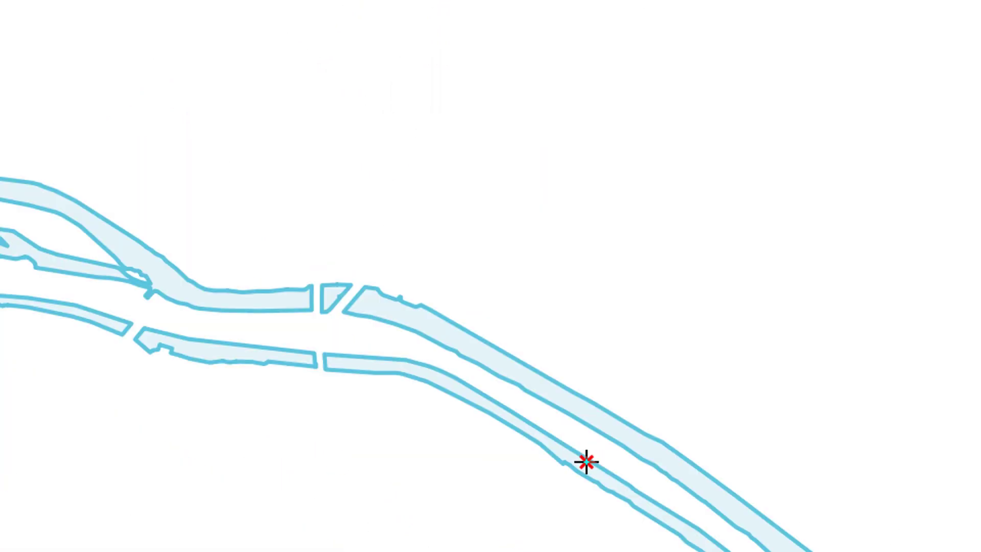
scroll(537, 440, up, 1)
scroll(488, 396, down, 2)
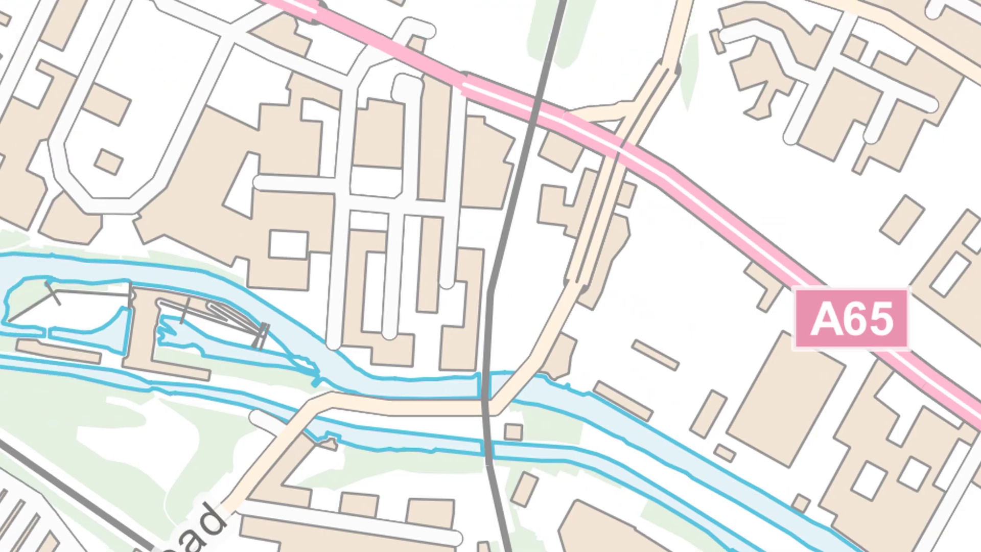
click(486, 393)
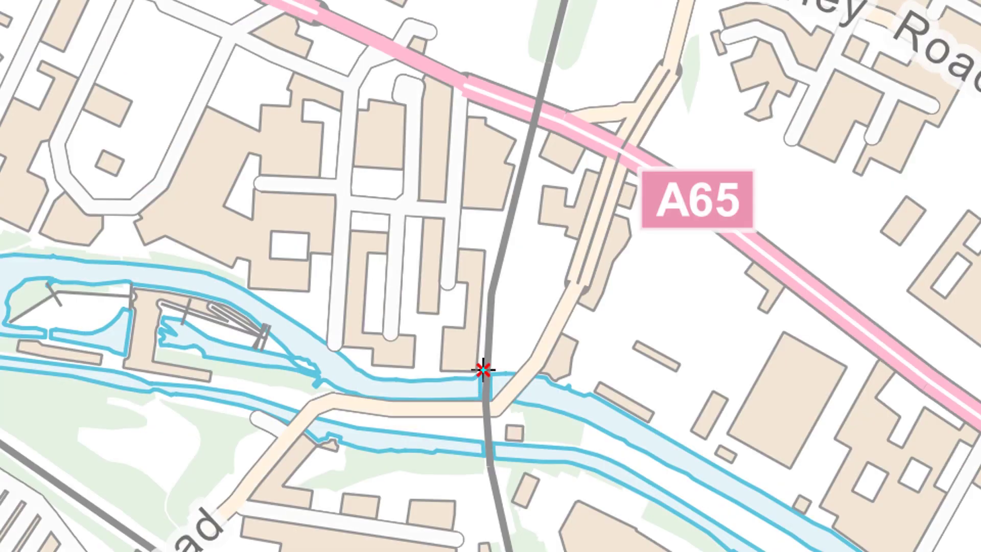
click(482, 369)
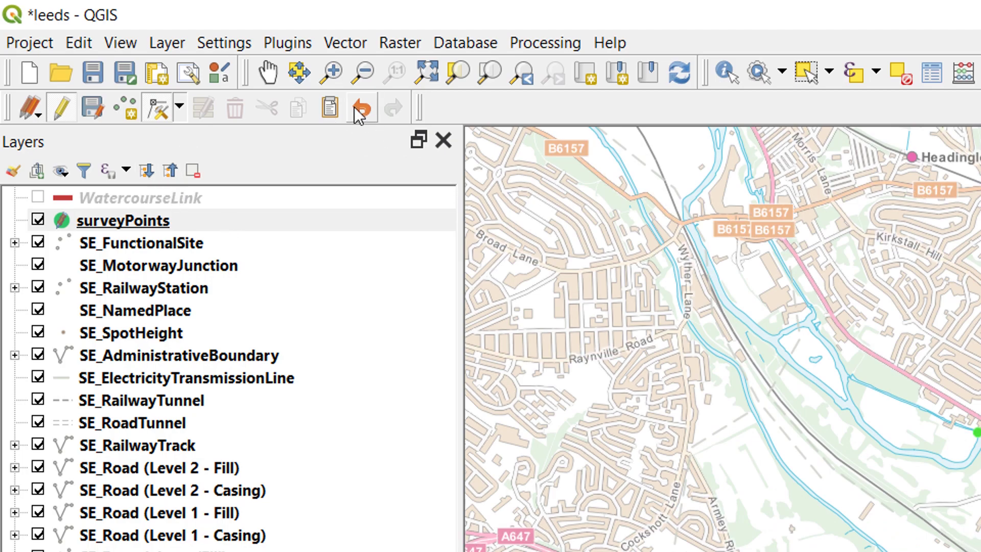
Save the surveyPoints edits and switch editing off
click(97, 107)
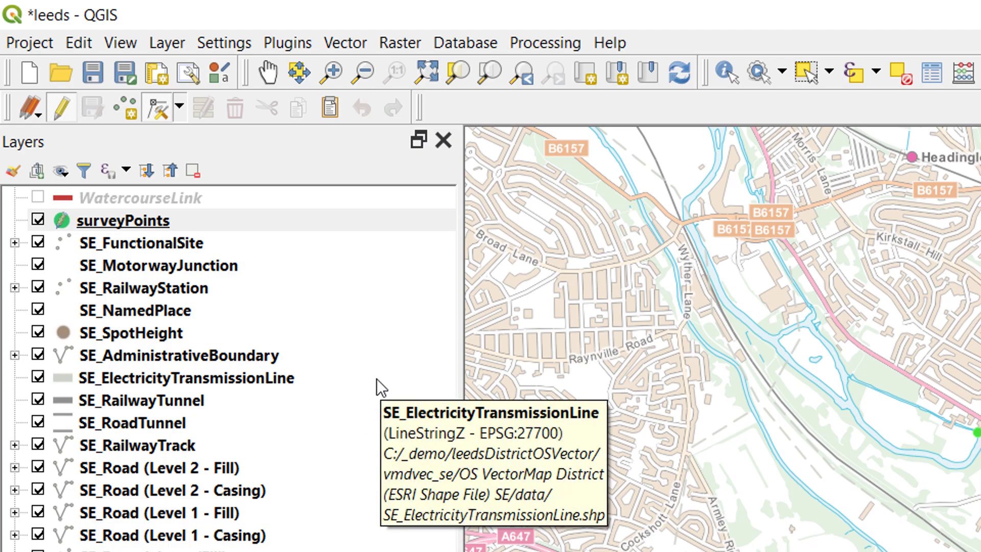
click(64, 109)
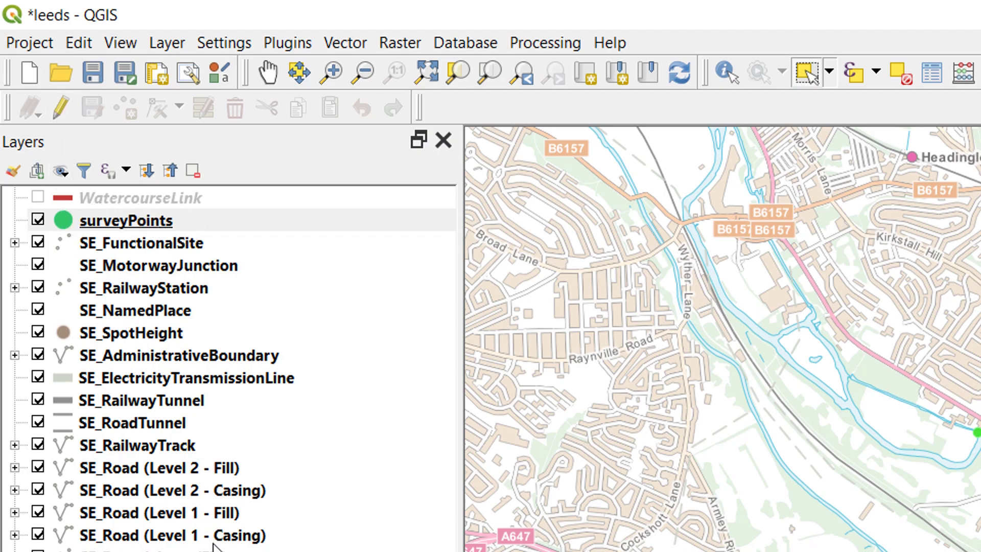
Re-enable editing on surveyPoints, closing the Current Edits menu without choosing anything
click(60, 117)
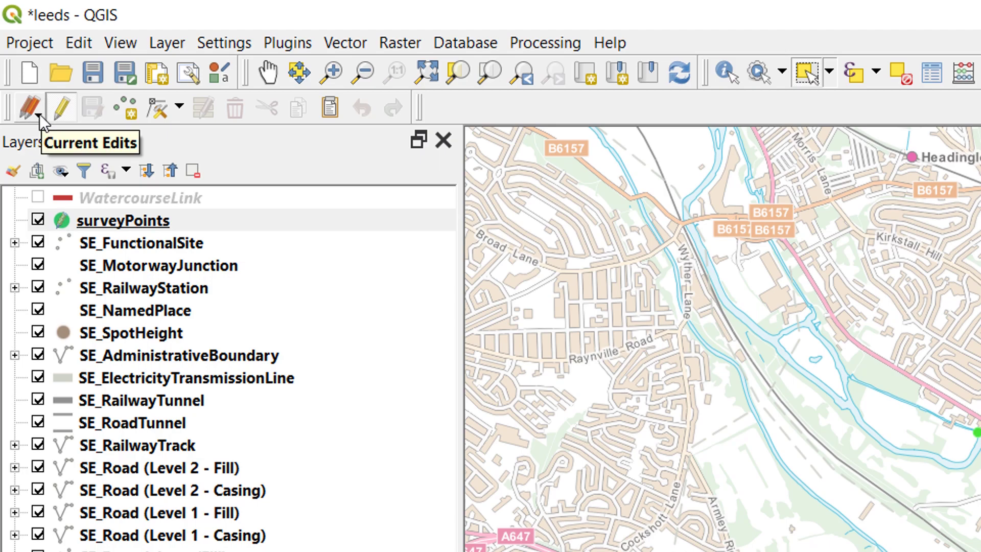
click(40, 116)
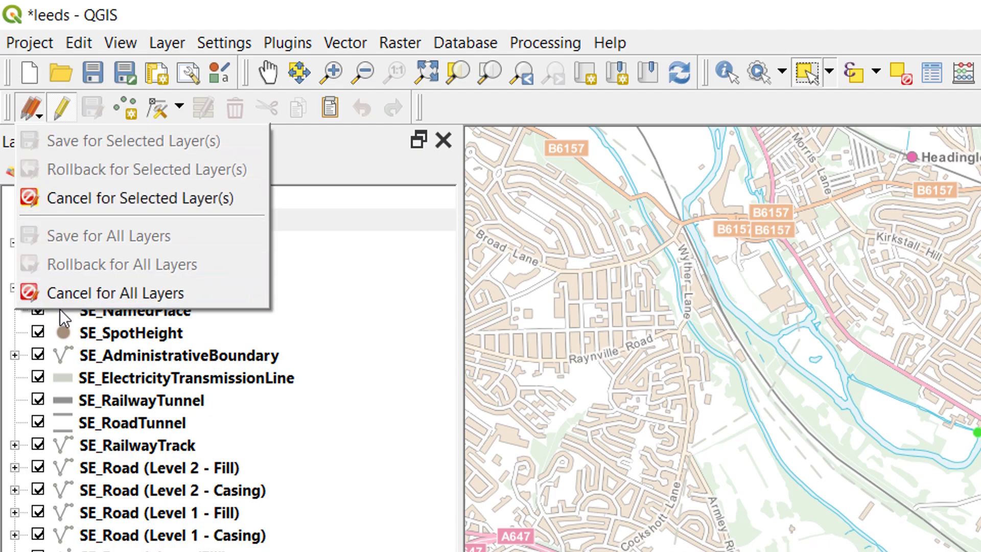
key(Escape)
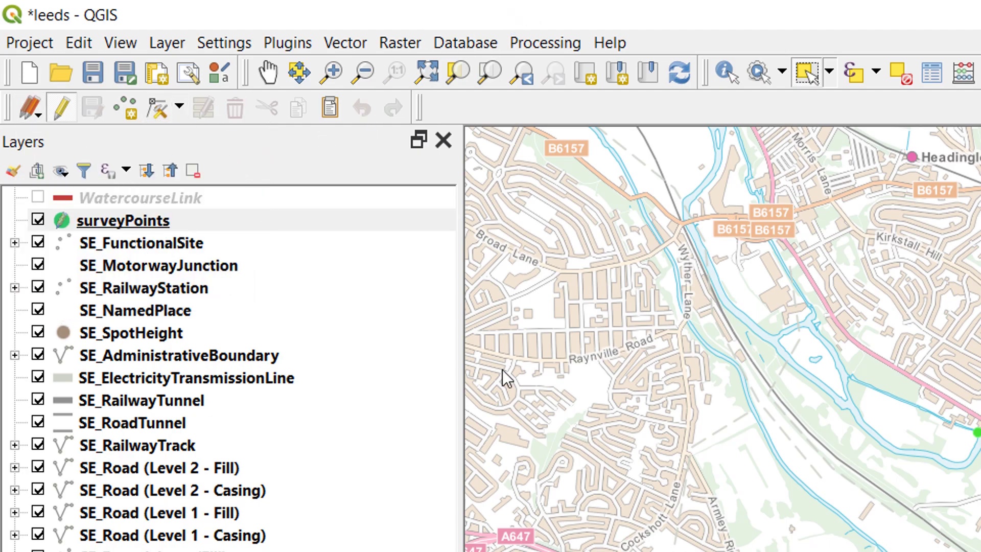
Using Vertex Tool (Current Layer), move a canal survey point slightly further southeast
click(156, 111)
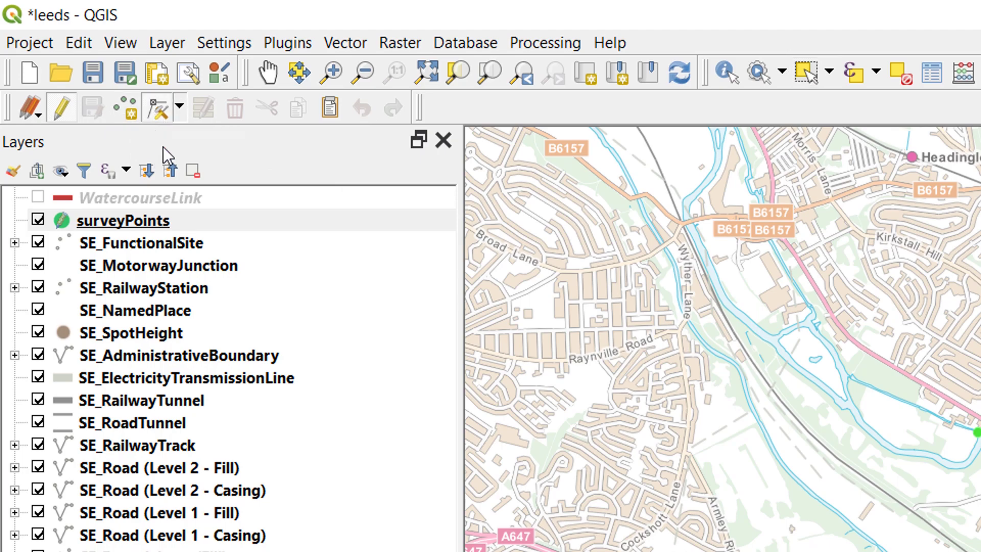
click(179, 107)
click(186, 164)
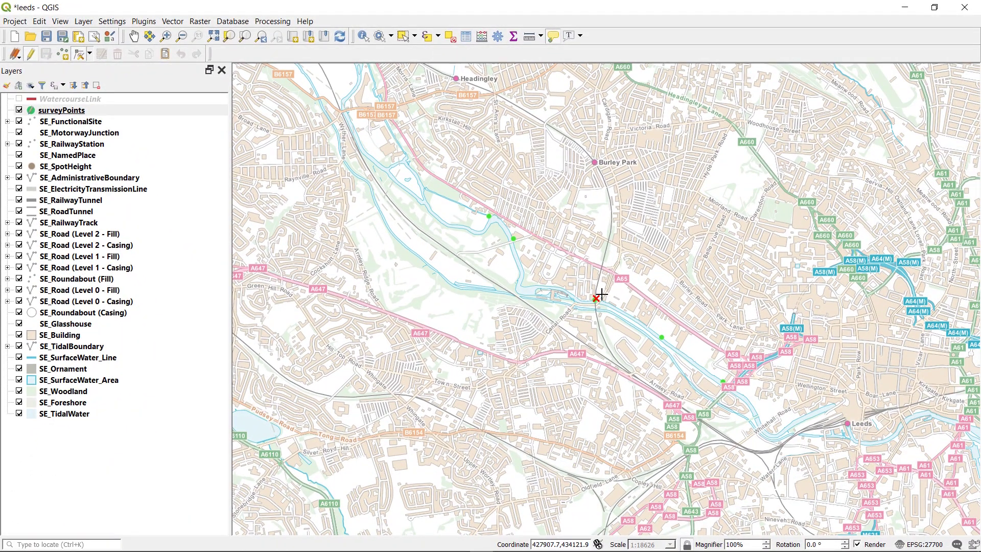
click(602, 294)
click(630, 315)
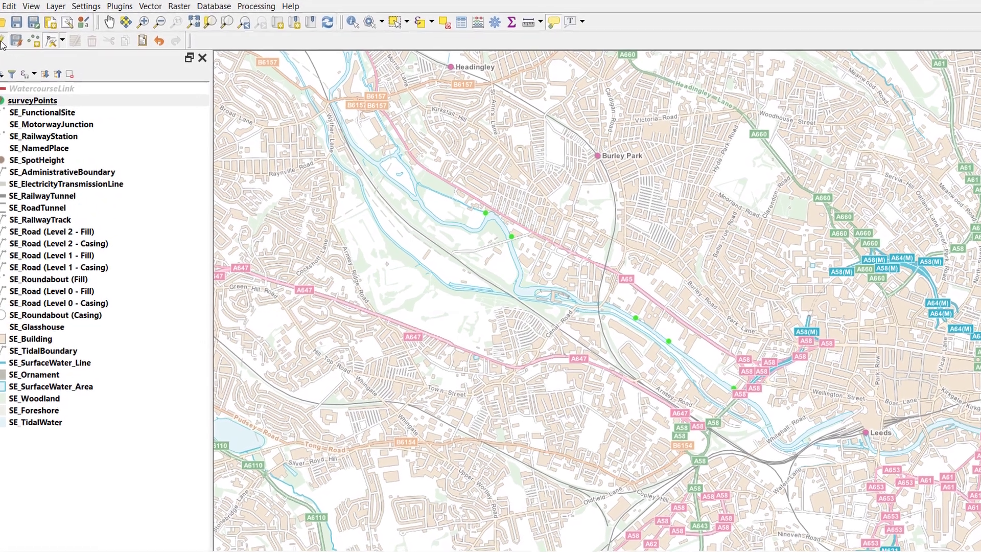
Stop editing surveyPoints and discard the unsaved point move
click(2, 41)
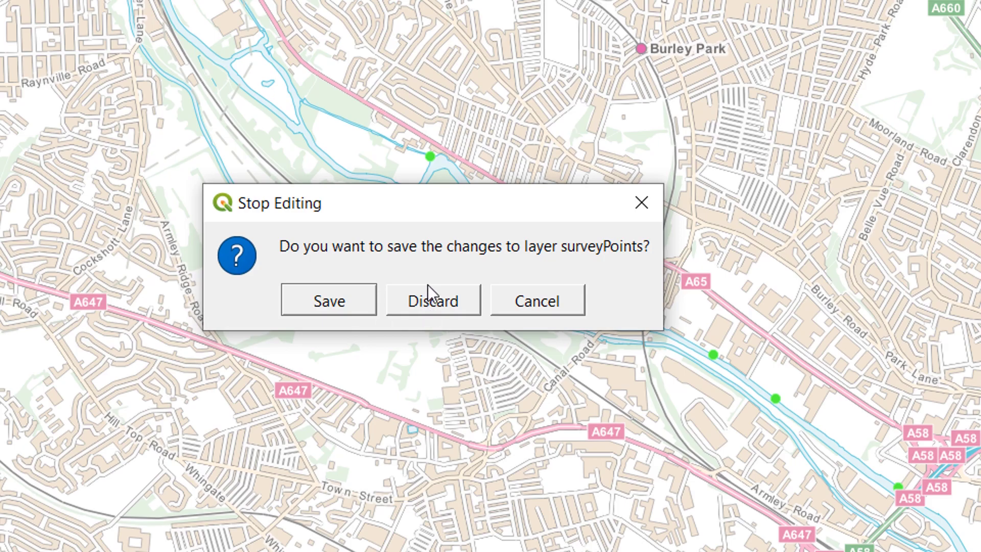
click(424, 302)
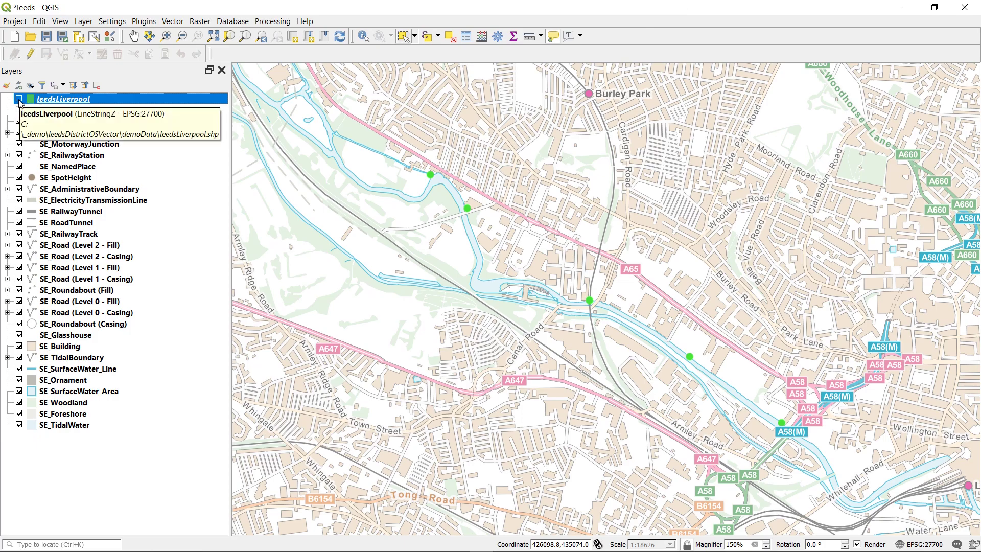
Tick the leedsLiverpool layer so the canal route appears as a green line
click(19, 99)
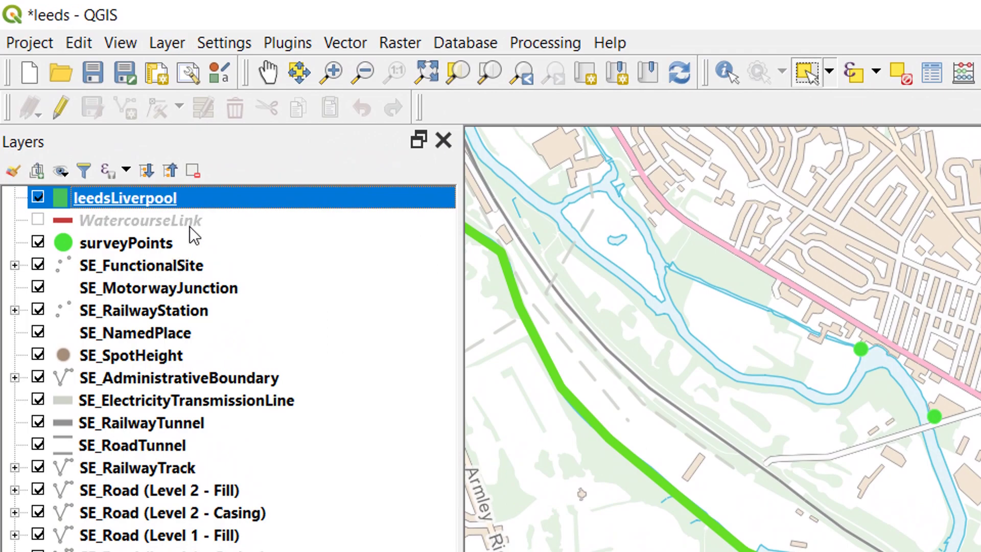
mouse_move(190, 228)
mouse_move(203, 198)
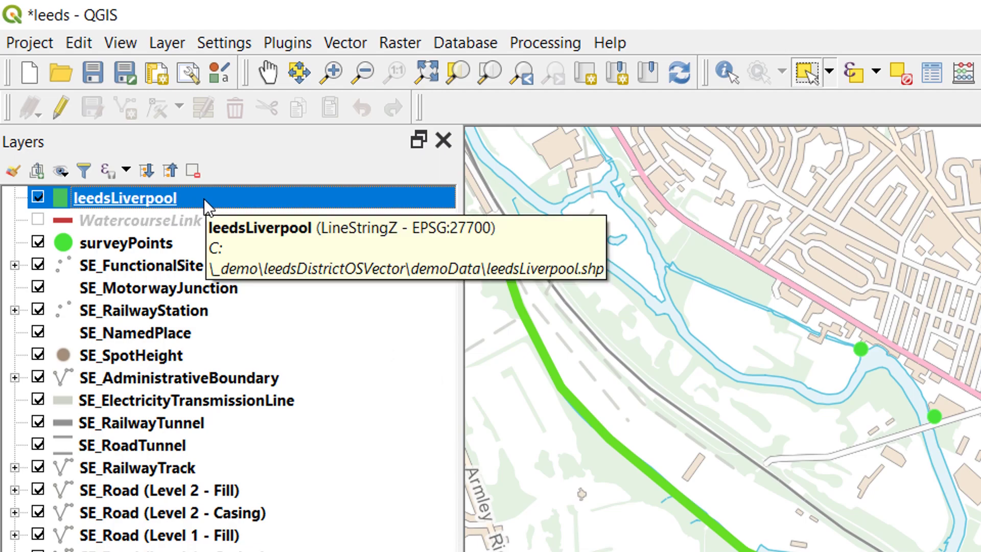
Put leedsLiverpool into editing mode with Vertex Tool (Current Layer) selected
click(63, 105)
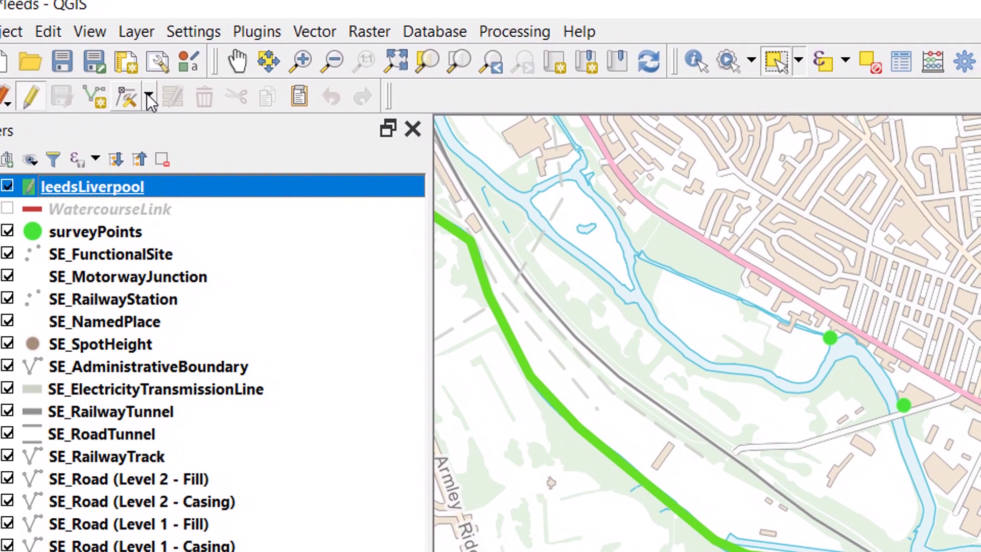
click(173, 105)
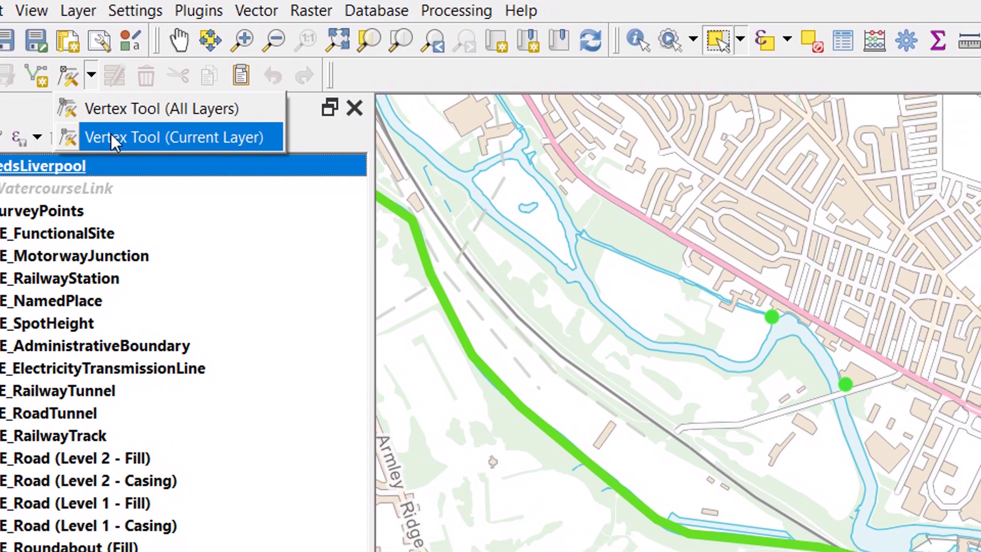
click(156, 154)
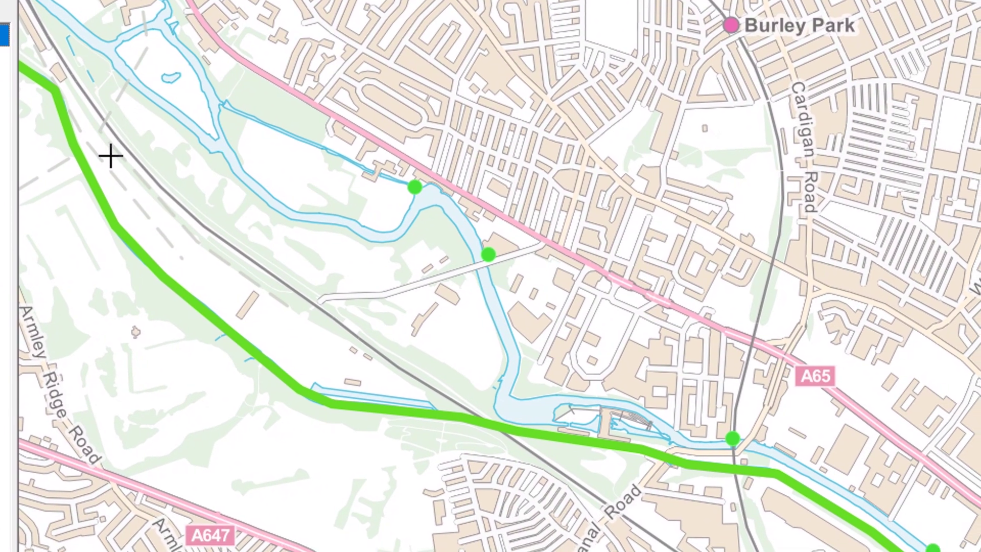
Select the canal line and drag one of its vertices down and to the left
click(93, 174)
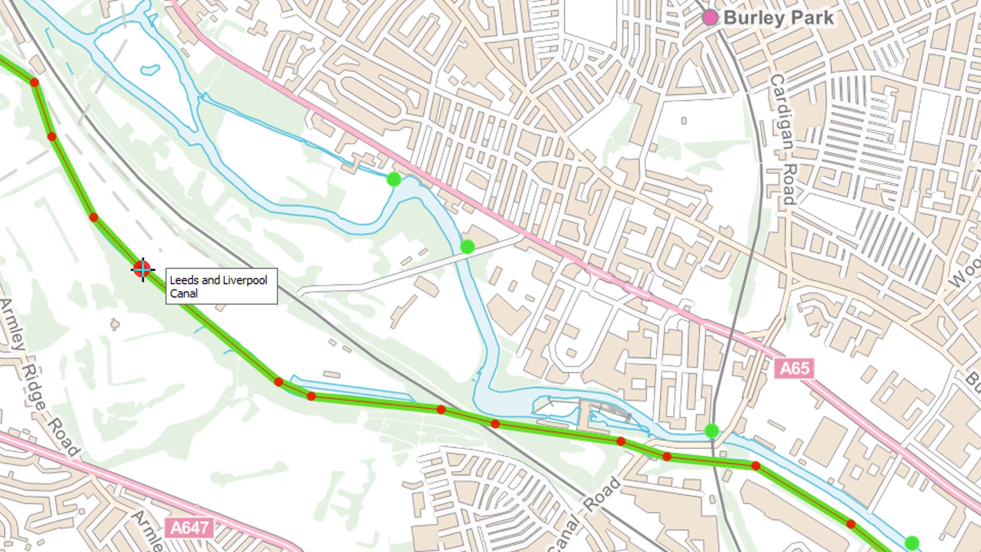
drag(143, 269, 119, 305)
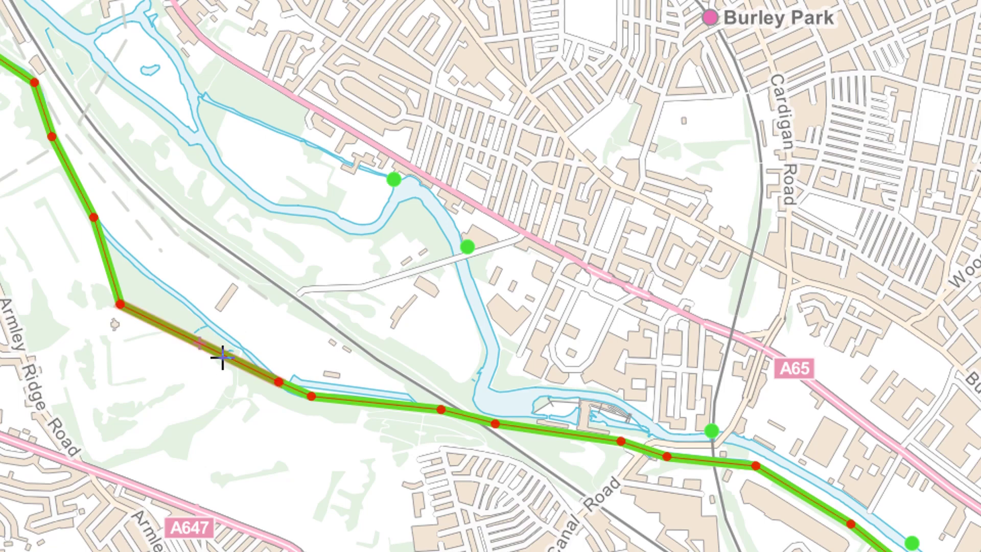
Add three new vertices to the canal line as zigzag bends across the railway, then box-select them
click(199, 342)
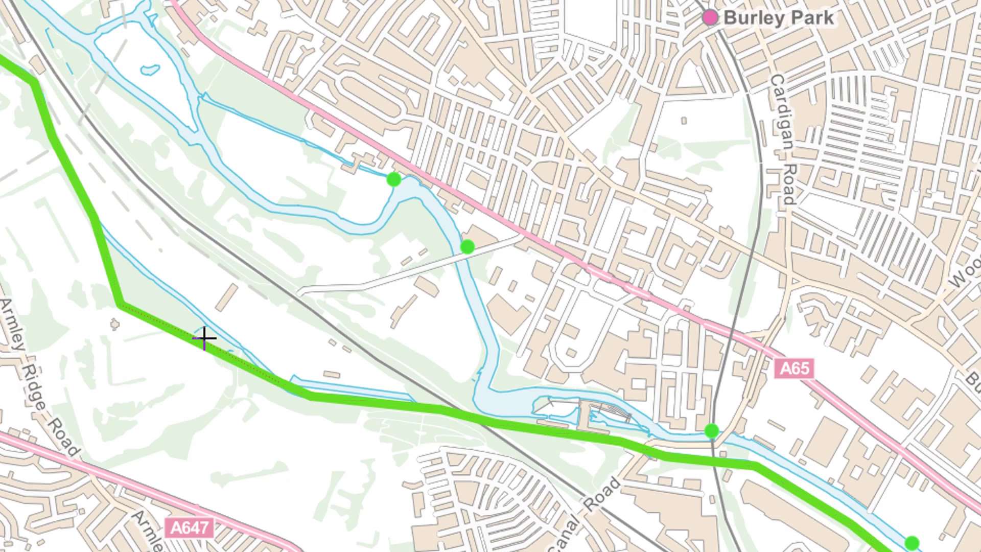
drag(226, 264, 234, 250)
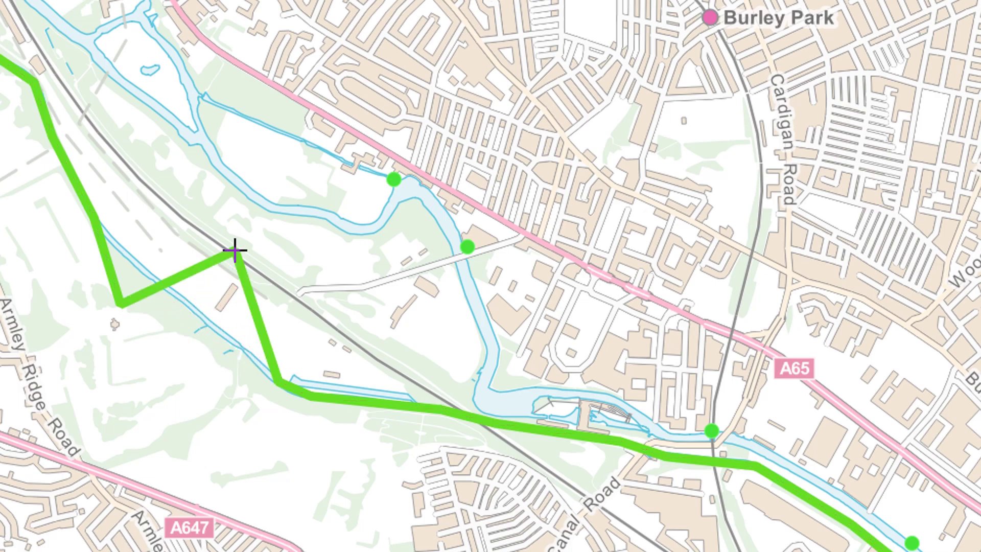
drag(256, 313, 327, 301)
drag(175, 276, 170, 230)
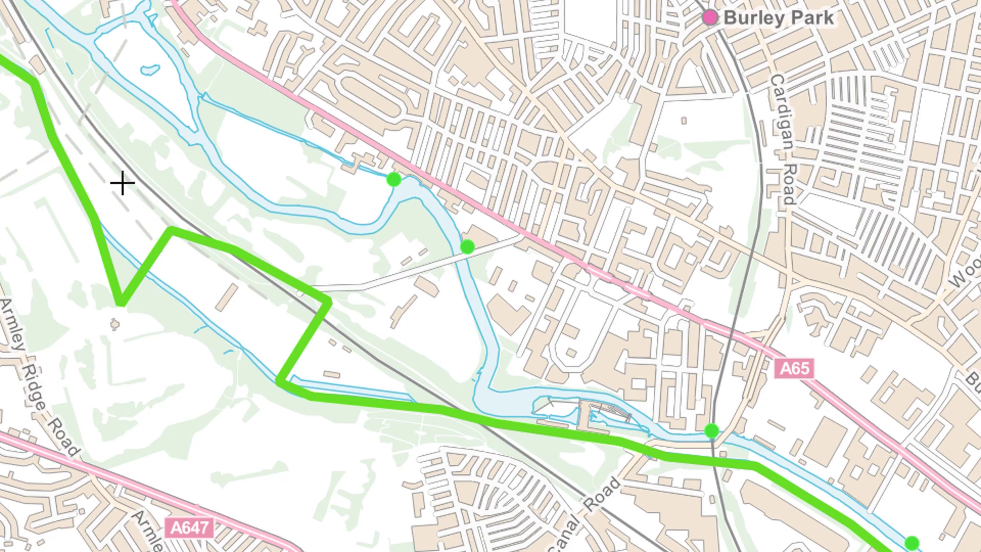
drag(122, 183, 387, 317)
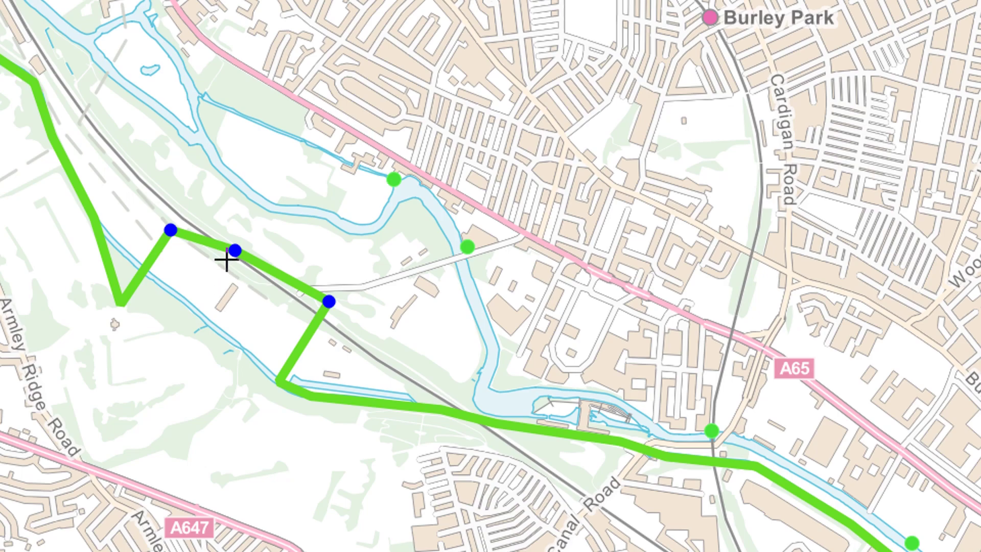
Drag the three selected vertices far north so the canal stretch reaches the A65
drag(235, 250, 225, 59)
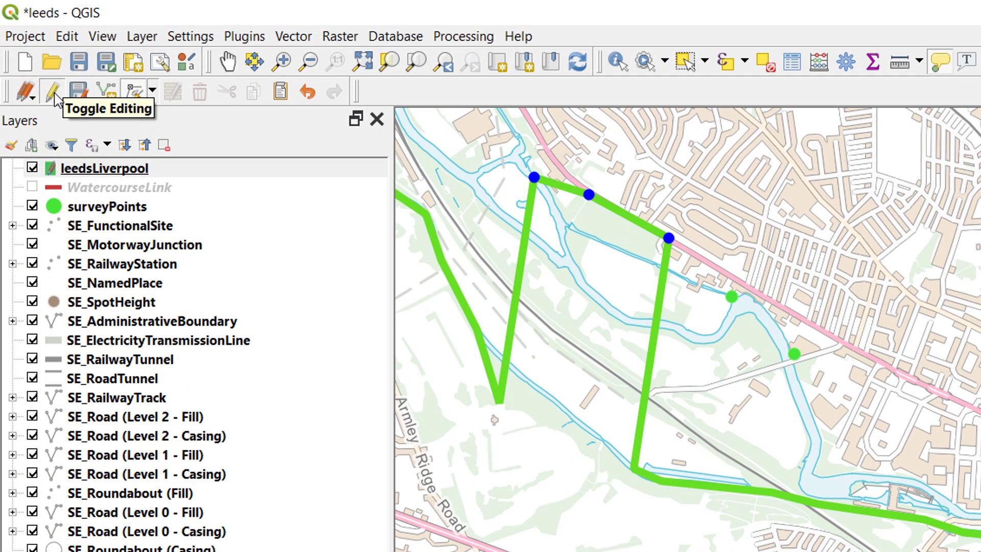
Turn off editing on the leedsLiverpool layer and save the canal line changes
click(53, 92)
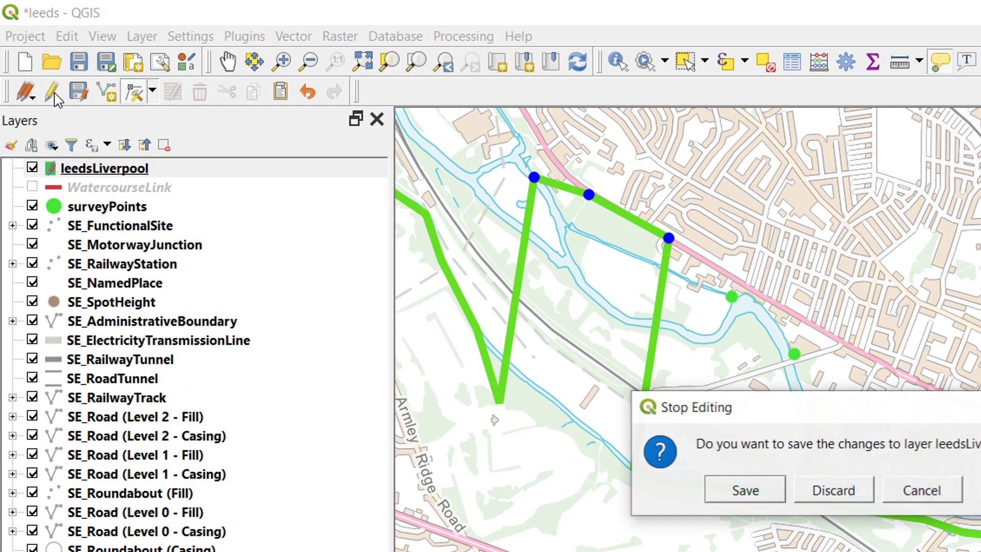
click(746, 491)
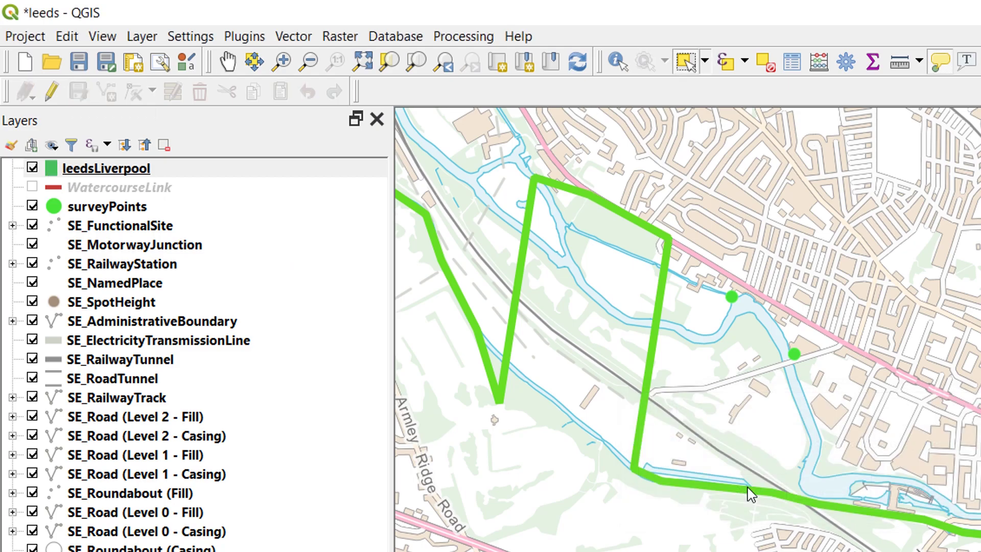